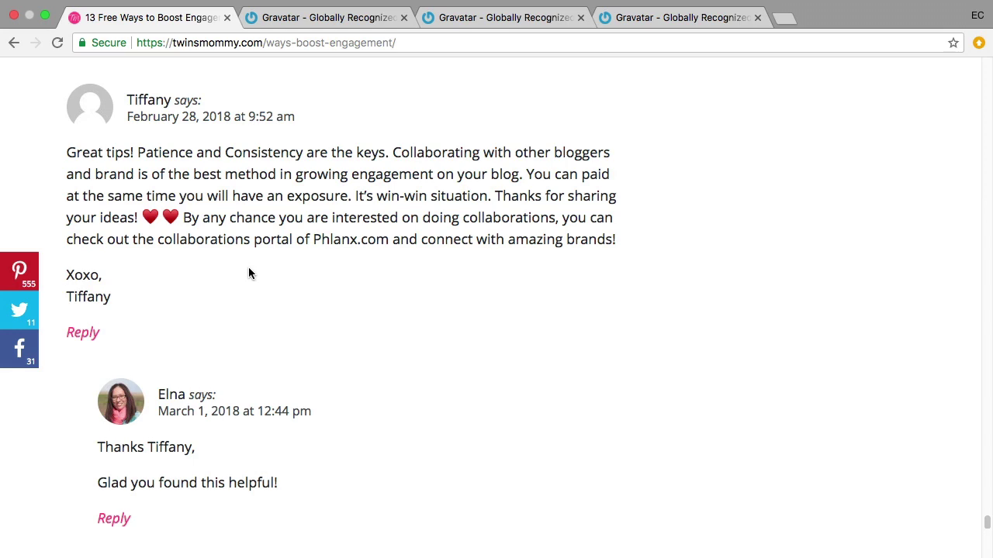
Examine the blog post's comment section, comparing commenters' profile pictures with the generic placeholder avatar and the linked commenter names
{"action": "scroll", "coordinate": [248, 271], "scroll_direction": "up", "scroll_amount": 2}
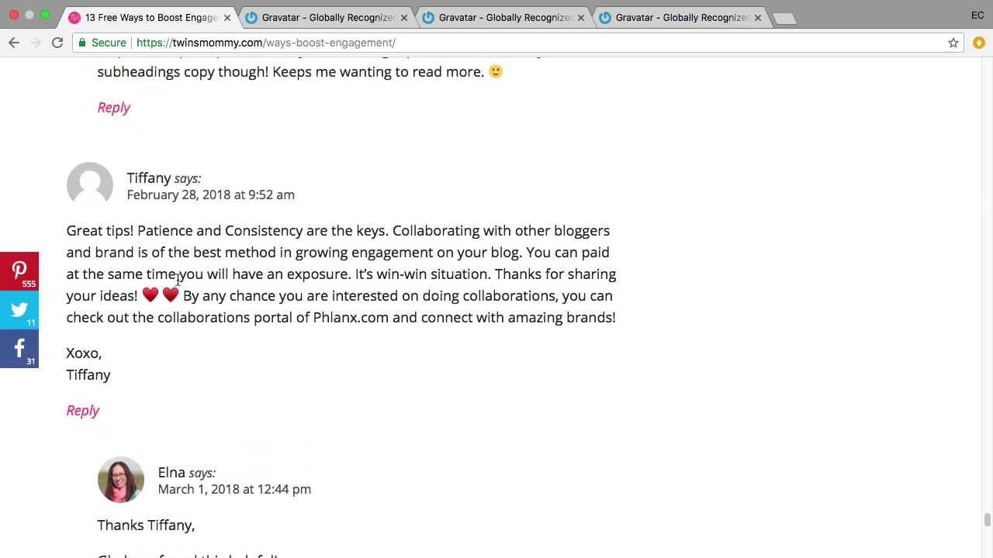
{"action": "scroll", "coordinate": [178, 284], "scroll_direction": "down", "scroll_amount": 3}
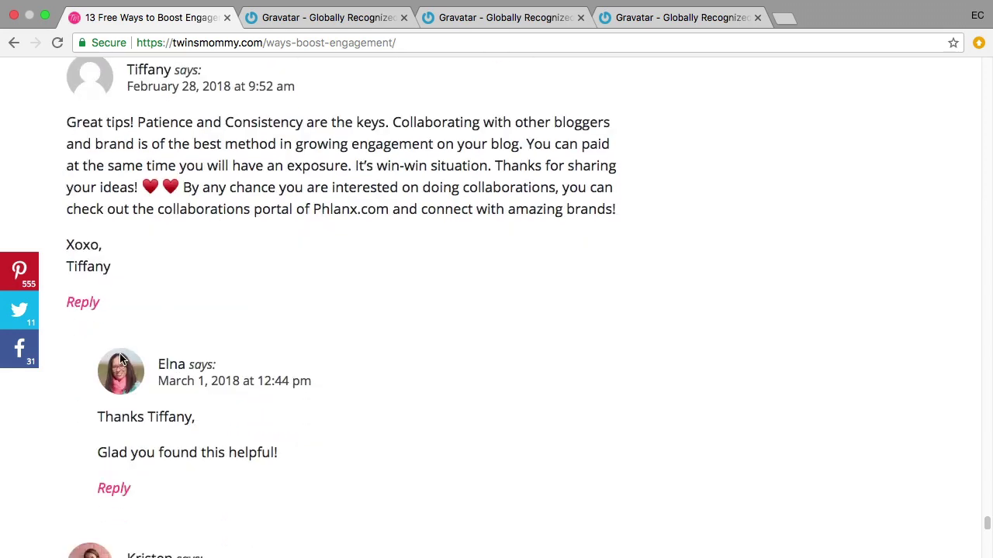
{"action": "scroll", "coordinate": [119, 355], "scroll_direction": "down", "scroll_amount": 5}
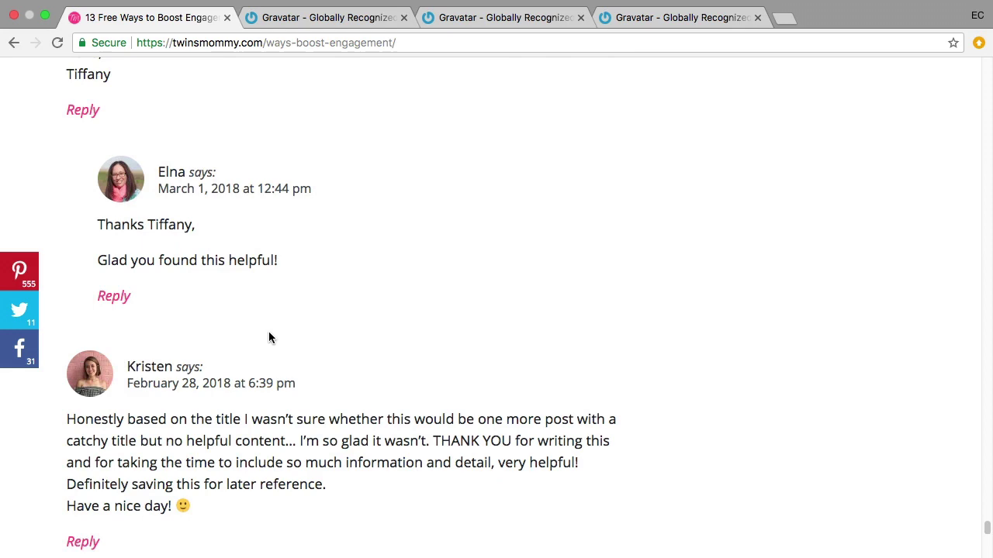
{"action": "scroll", "coordinate": [269, 335], "scroll_direction": "up", "scroll_amount": 2}
{"action": "scroll", "coordinate": [270, 336], "scroll_direction": "down", "scroll_amount": 7}
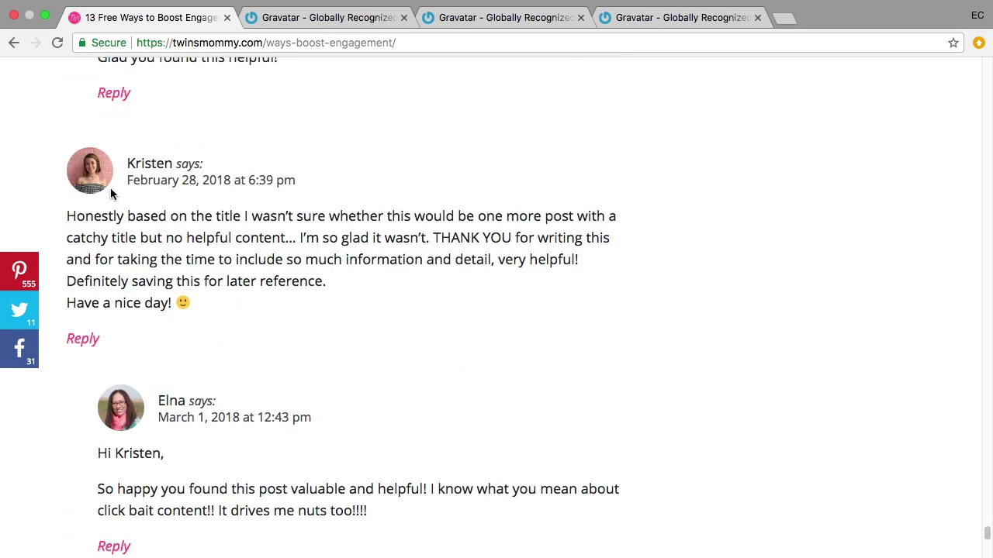
{"action": "scroll", "coordinate": [110, 188], "scroll_direction": "down", "scroll_amount": 4}
{"action": "scroll", "coordinate": [111, 194], "scroll_direction": "up", "scroll_amount": 4}
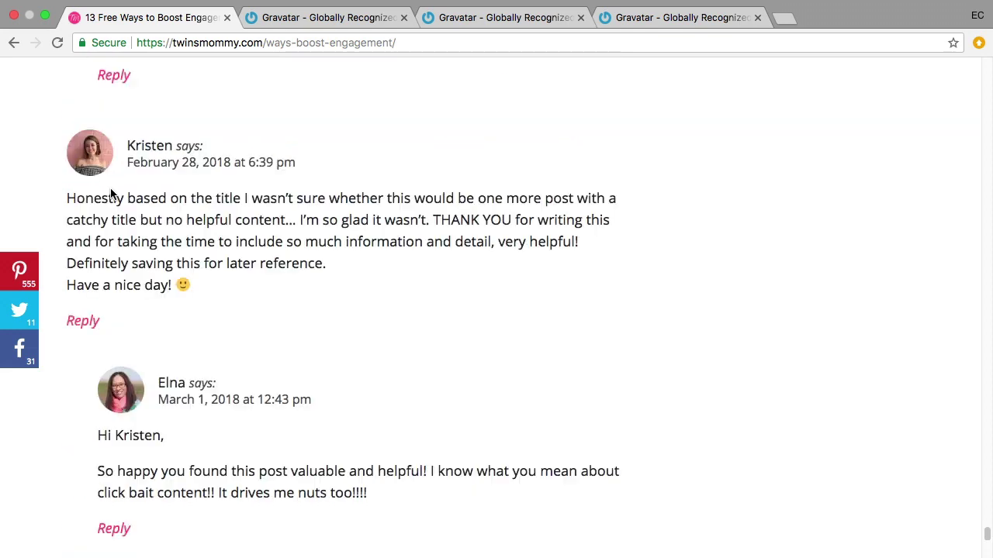
{"action": "scroll", "coordinate": [128, 174], "scroll_direction": "up", "scroll_amount": 6}
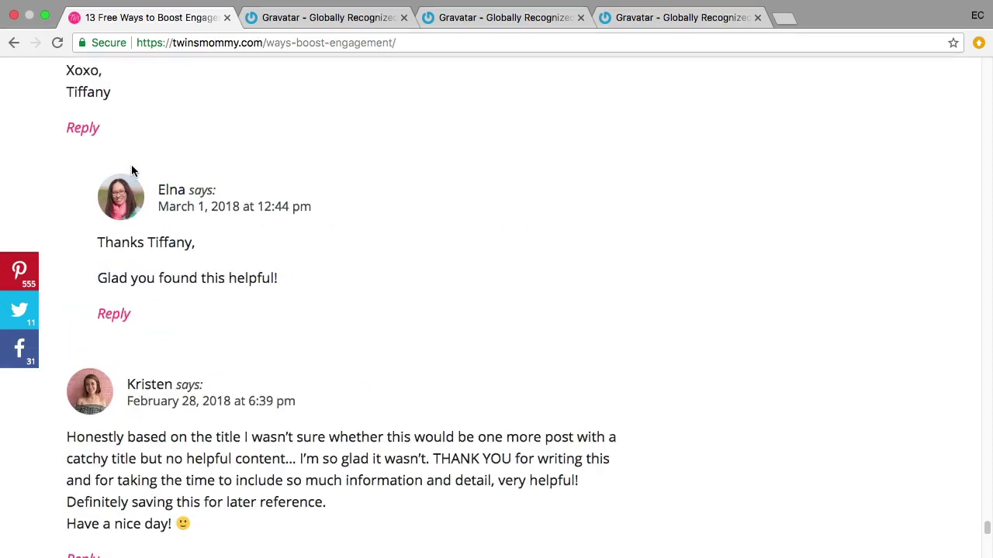
{"action": "scroll", "coordinate": [132, 170], "scroll_direction": "up", "scroll_amount": 12}
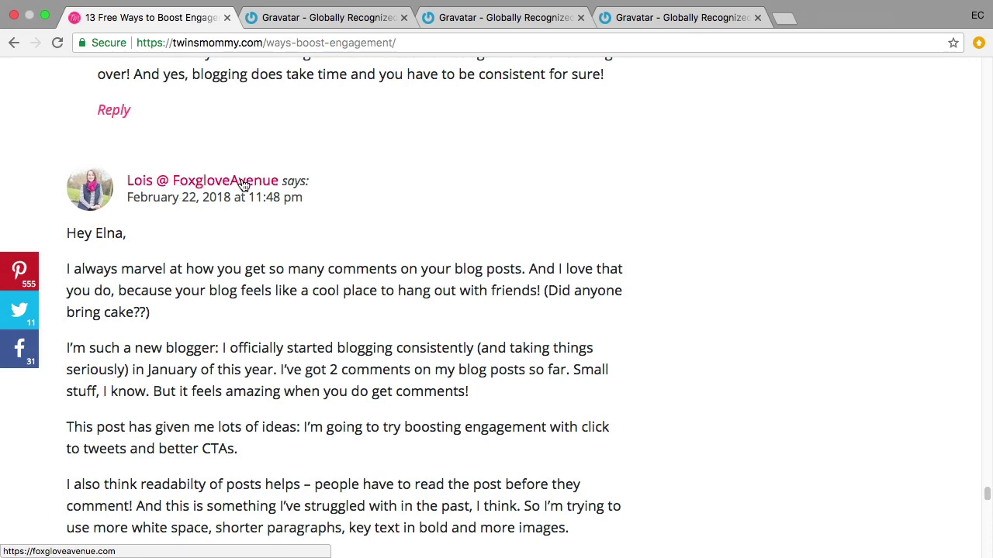
{"action": "scroll", "coordinate": [239, 251], "scroll_direction": "down", "scroll_amount": 4}
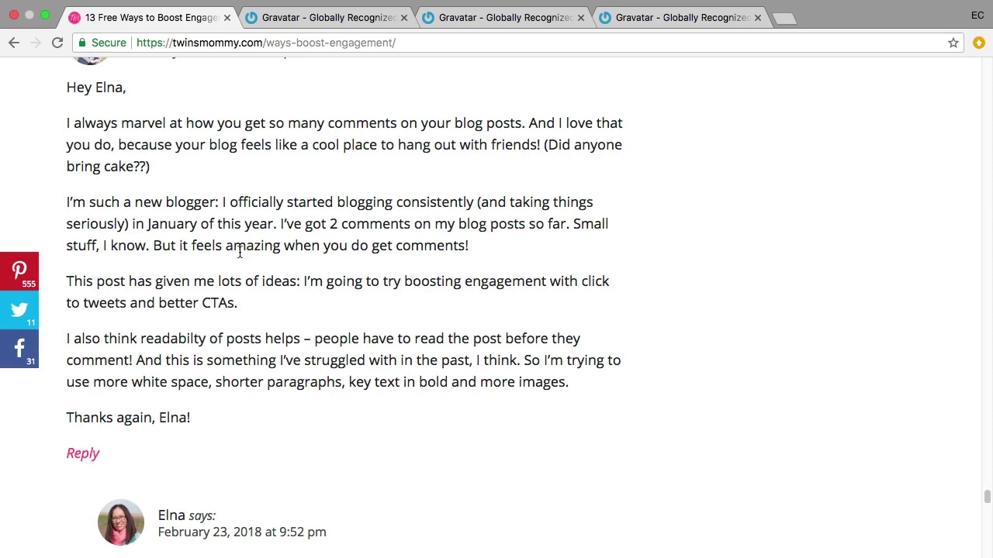
{"action": "scroll", "coordinate": [239, 252], "scroll_direction": "up", "scroll_amount": 4}
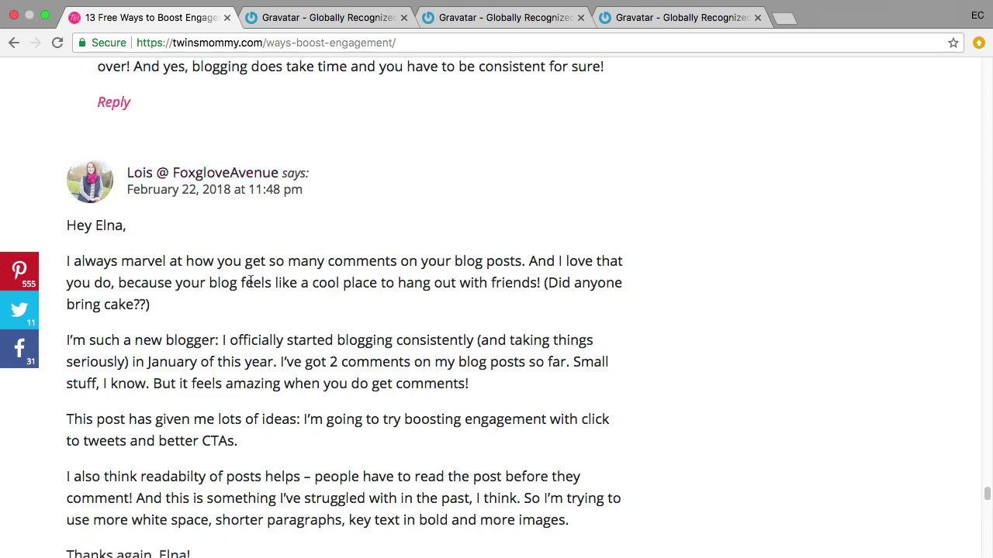
{"action": "scroll", "coordinate": [250, 281], "scroll_direction": "down", "scroll_amount": 9}
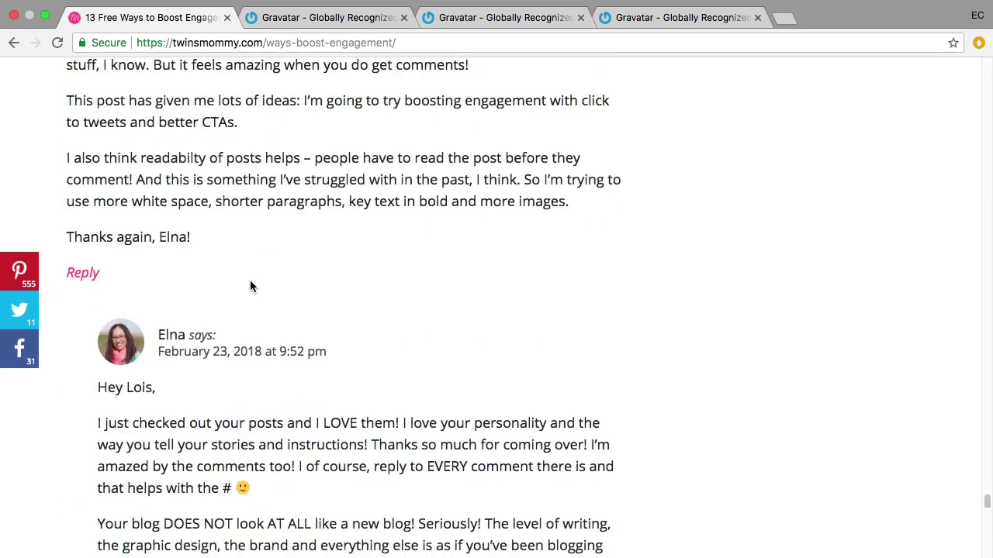
{"action": "scroll", "coordinate": [250, 286], "scroll_direction": "down", "scroll_amount": 3}
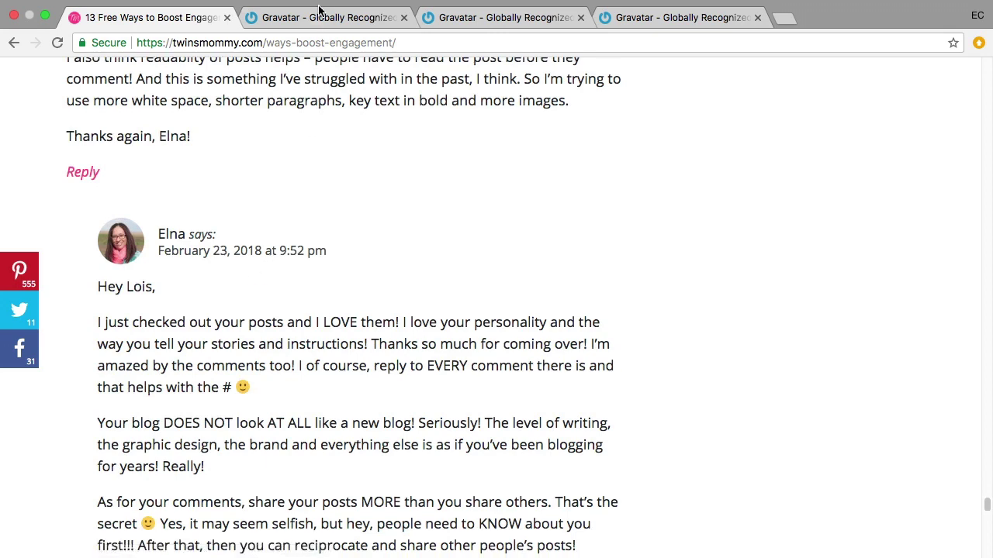
Review the Gravatar home page and the notice about the sign-up confirmation email
{"action": "left_click", "coordinate": [319, 11]}
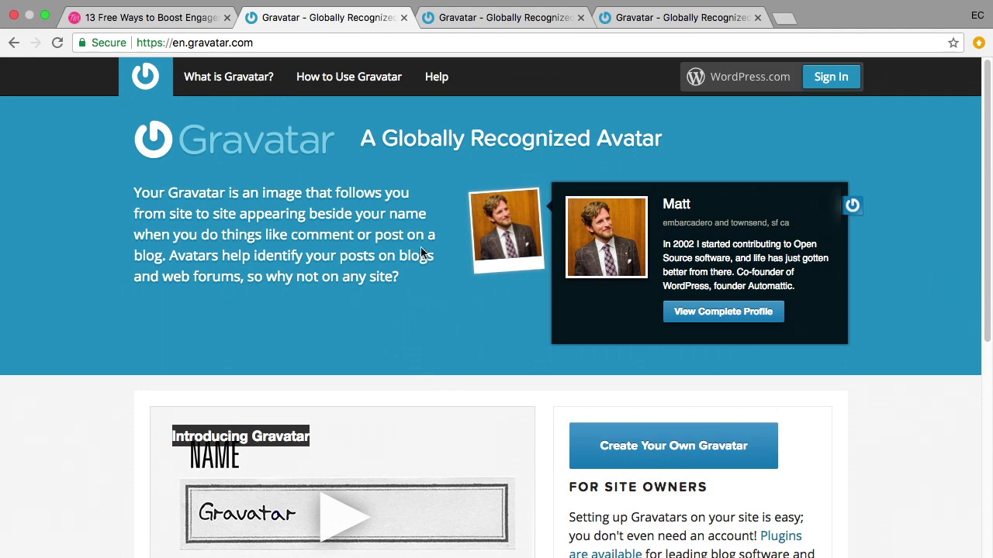
{"action": "left_click", "coordinate": [493, 22]}
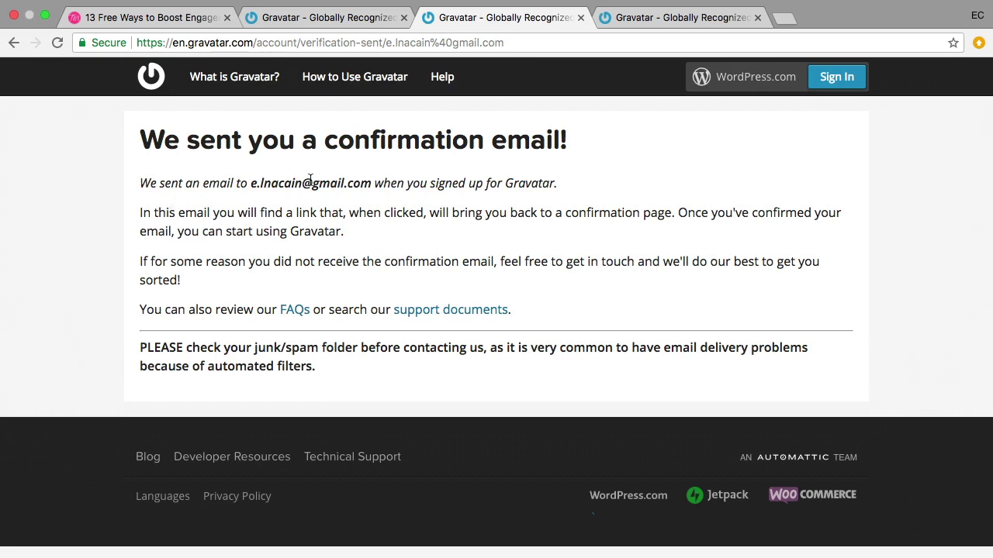
From the Manage Gravatars page, add a new image by uploading the future-gravatar JPG file from the Desktop
{"action": "left_click", "coordinate": [659, 19]}
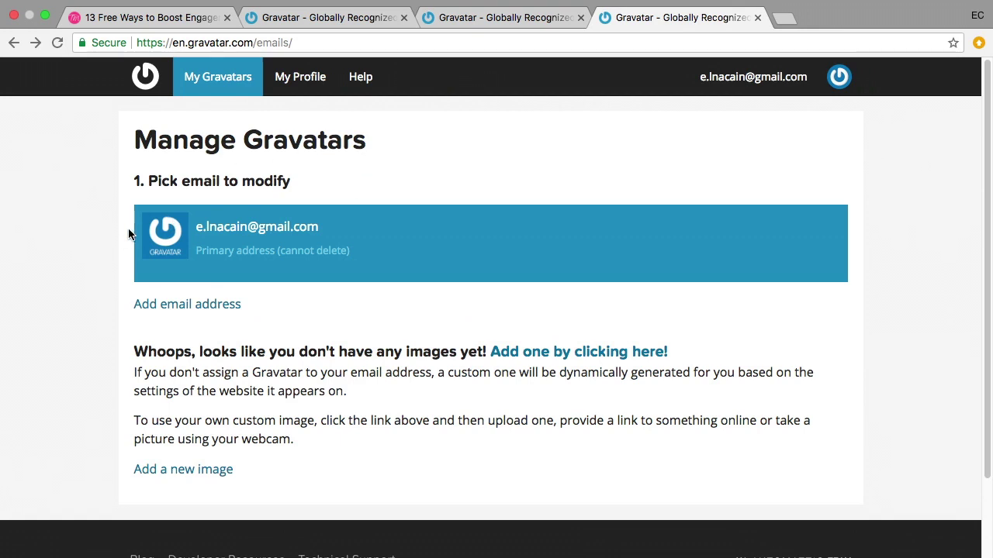
{"action": "left_click", "coordinate": [231, 309]}
{"action": "left_click", "coordinate": [543, 363]}
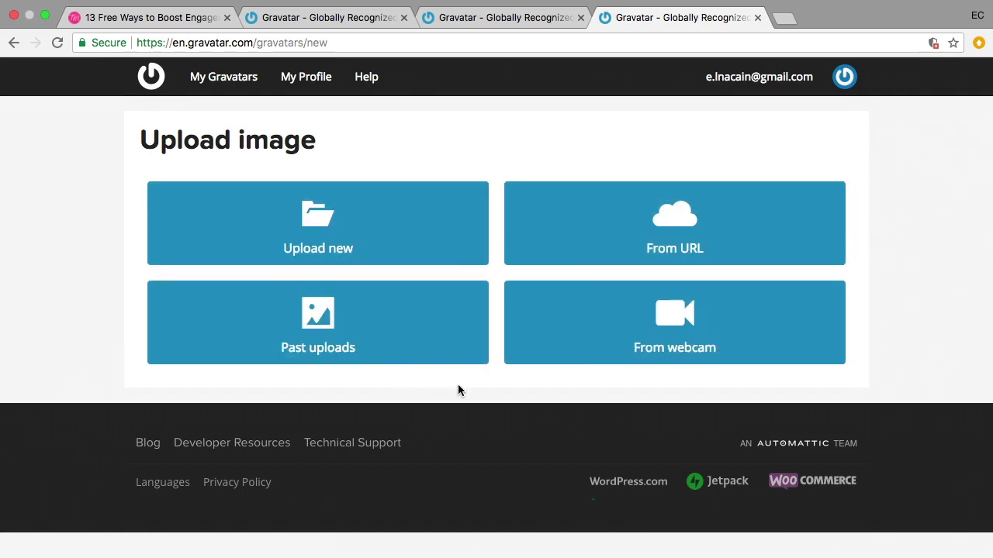
{"action": "left_click", "coordinate": [386, 244]}
{"action": "left_click", "coordinate": [190, 260]}
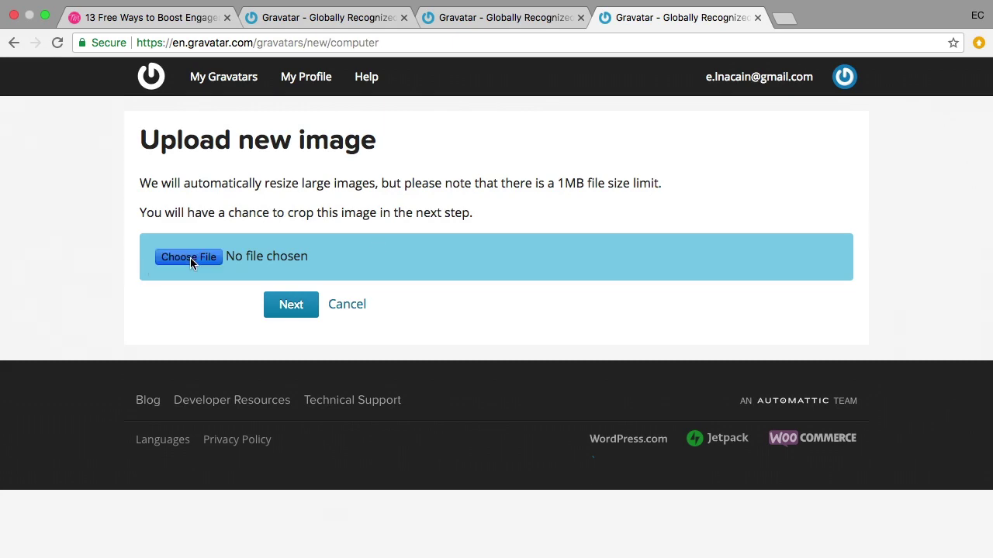
{"action": "left_click", "coordinate": [287, 37]}
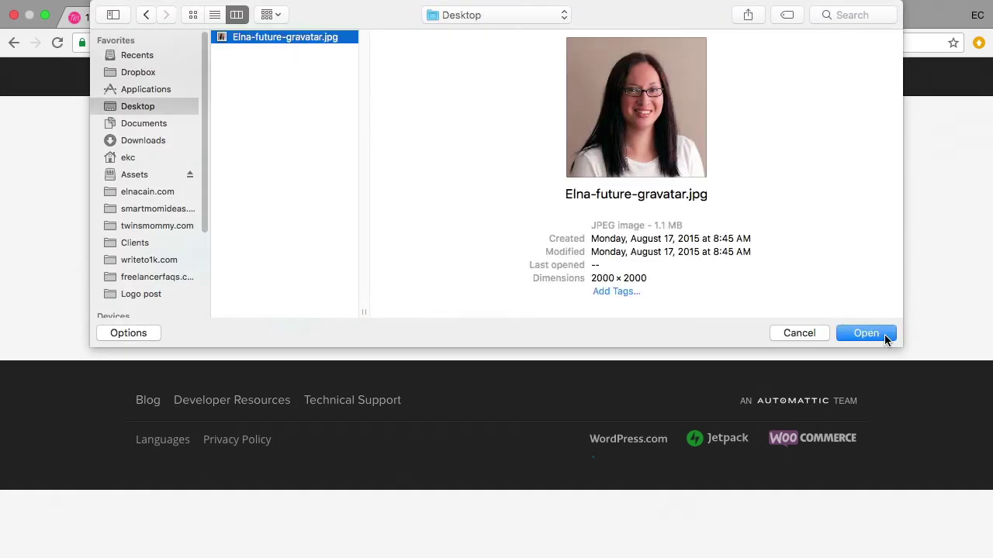
{"action": "left_click", "coordinate": [885, 334]}
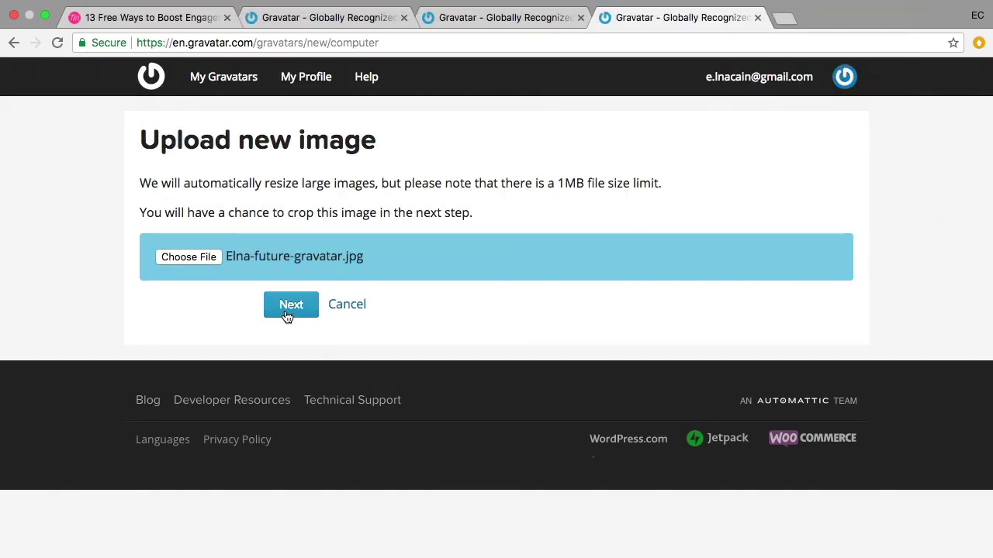
{"action": "left_click", "coordinate": [289, 307]}
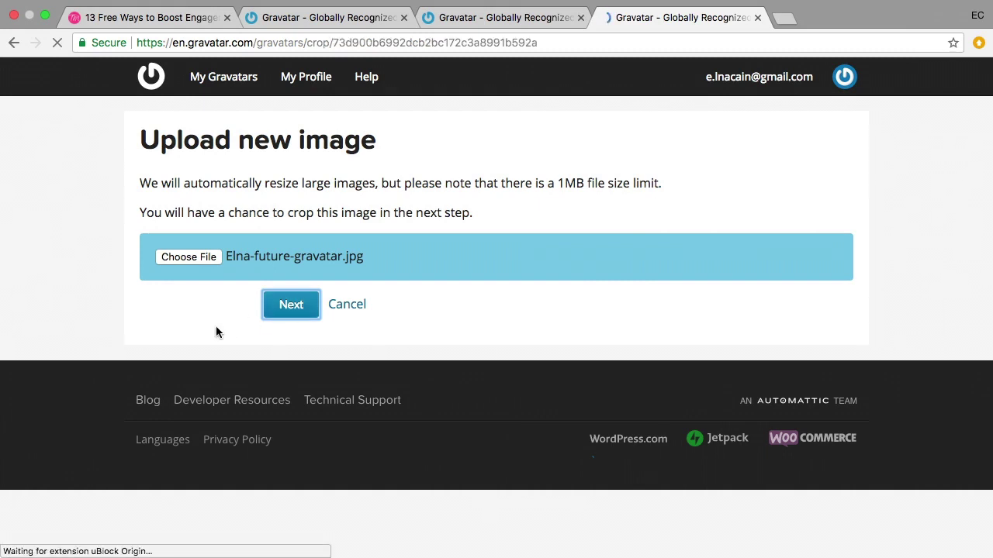
Crop the uploaded photo to a square framing the woman's head and shoulders, trimming the outer edges and lower torso
{"action": "scroll", "coordinate": [133, 307], "scroll_direction": "down", "scroll_amount": 3}
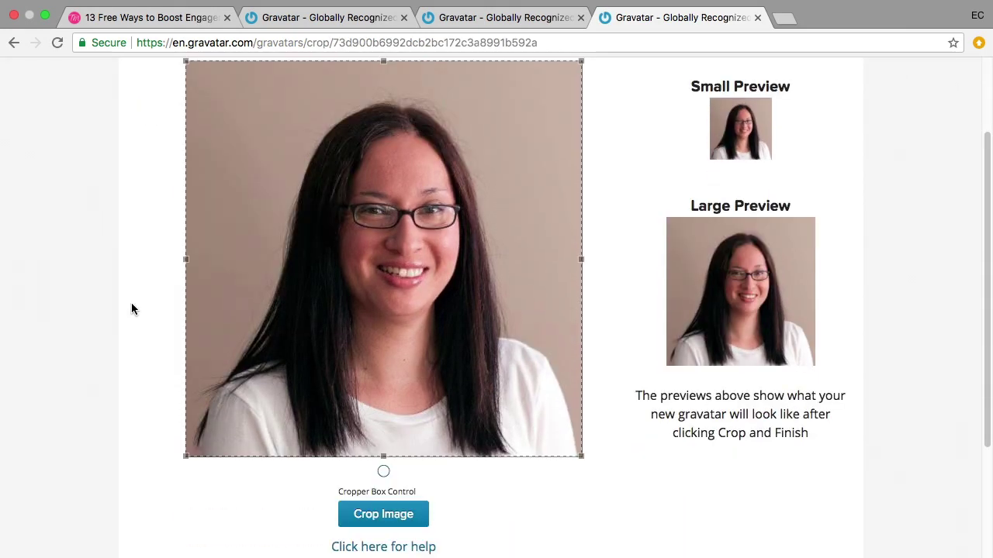
{"action": "left_click_drag", "start_coordinate": [582, 457], "coordinate": [399, 277]}
{"action": "left_click_drag", "start_coordinate": [326, 274], "coordinate": [424, 283]}
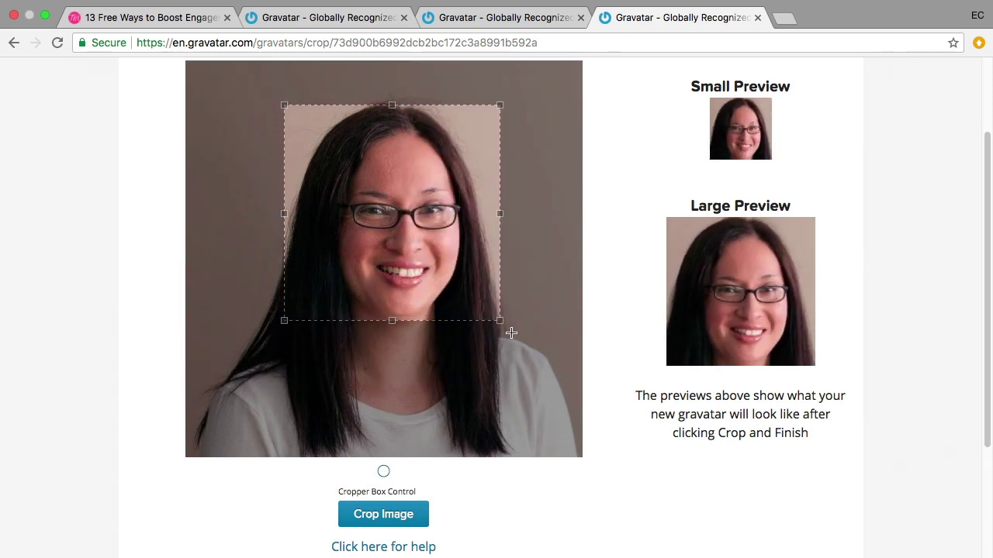
{"action": "left_click_drag", "start_coordinate": [501, 322], "coordinate": [533, 370]}
{"action": "left_click_drag", "start_coordinate": [467, 332], "coordinate": [426, 318]}
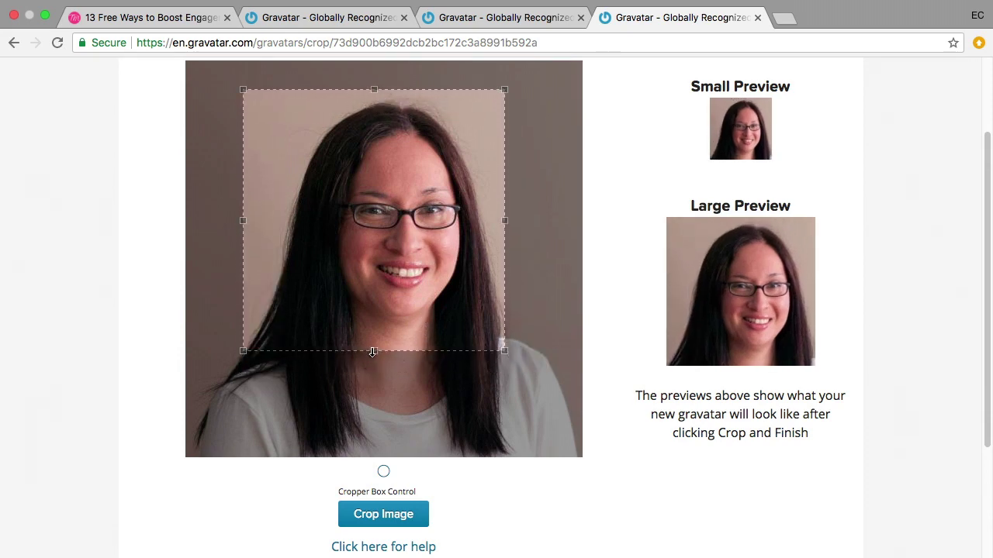
{"action": "left_click_drag", "start_coordinate": [364, 352], "coordinate": [377, 409]}
{"action": "left_click_drag", "start_coordinate": [391, 370], "coordinate": [381, 361]}
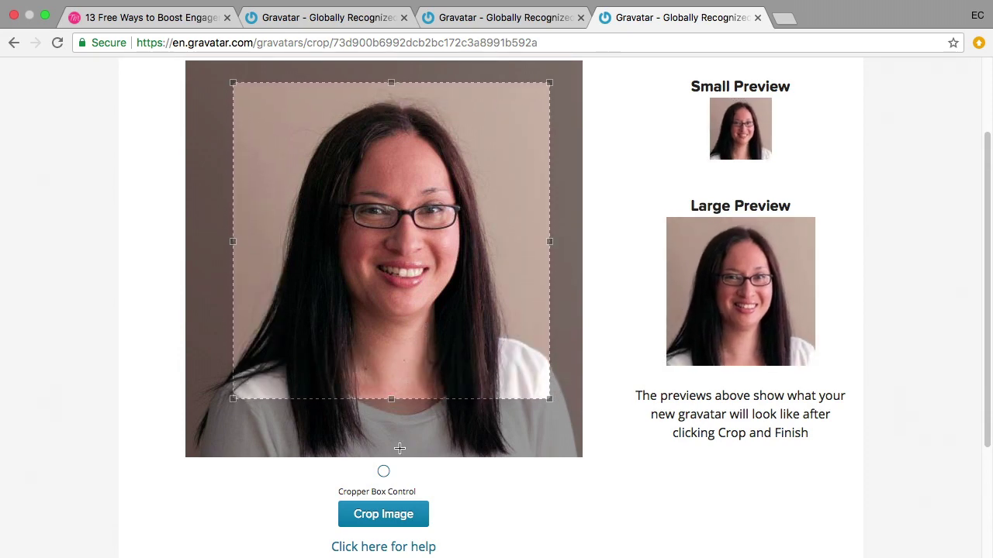
{"action": "left_click", "coordinate": [403, 519]}
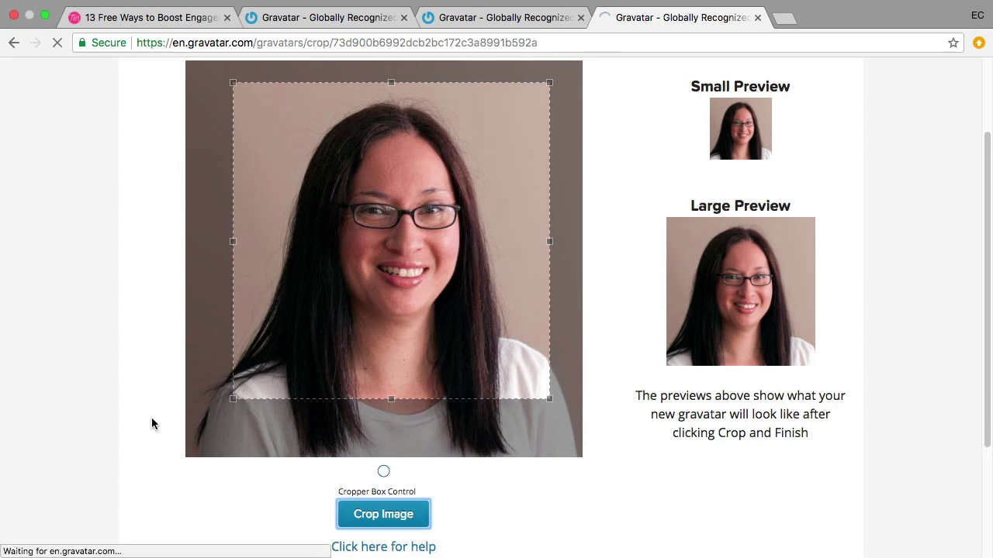
Set the cropped gravatar's rating to G, suitable for all websites and audiences
{"action": "scroll", "coordinate": [217, 339], "scroll_direction": "down", "scroll_amount": 5}
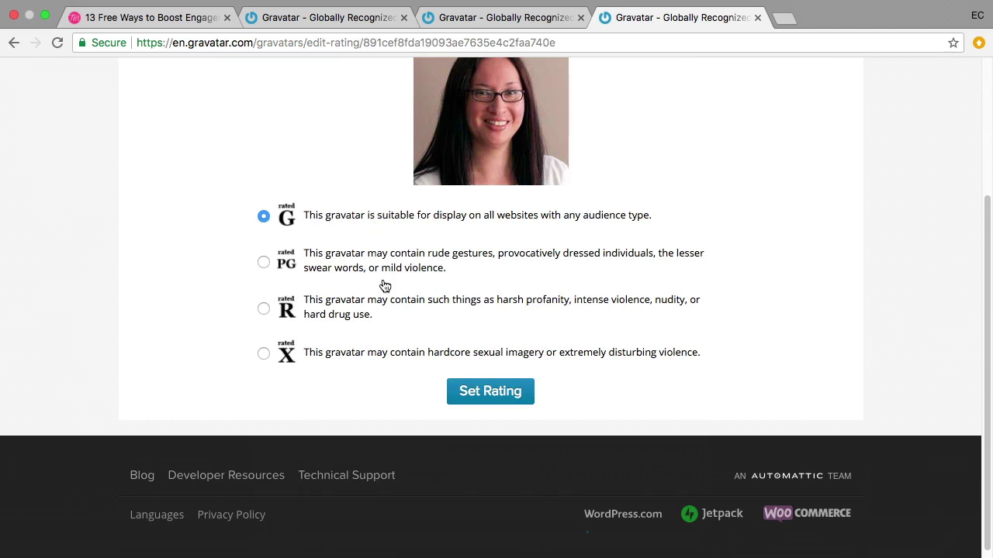
{"action": "left_click", "coordinate": [488, 393]}
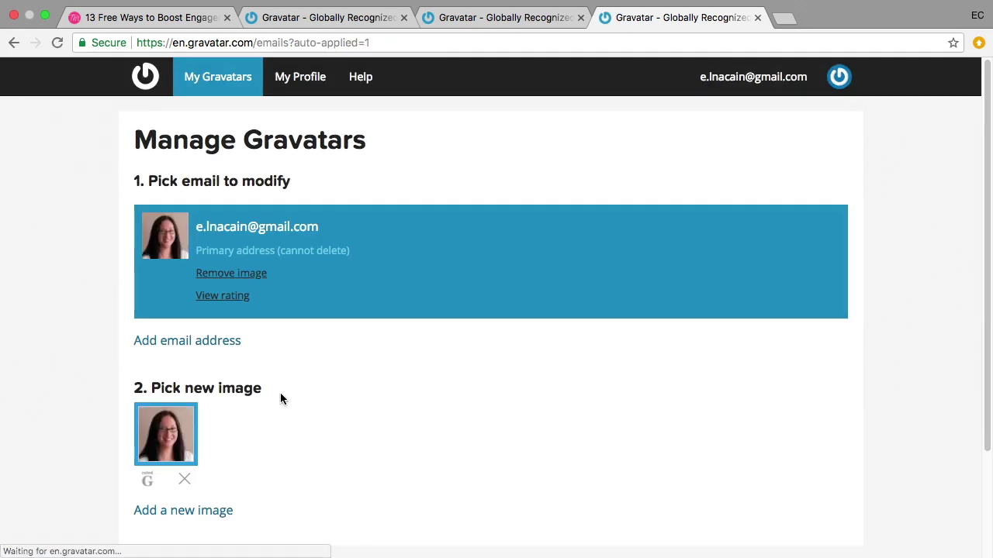
{"action": "scroll", "coordinate": [378, 359], "scroll_direction": "down", "scroll_amount": 1}
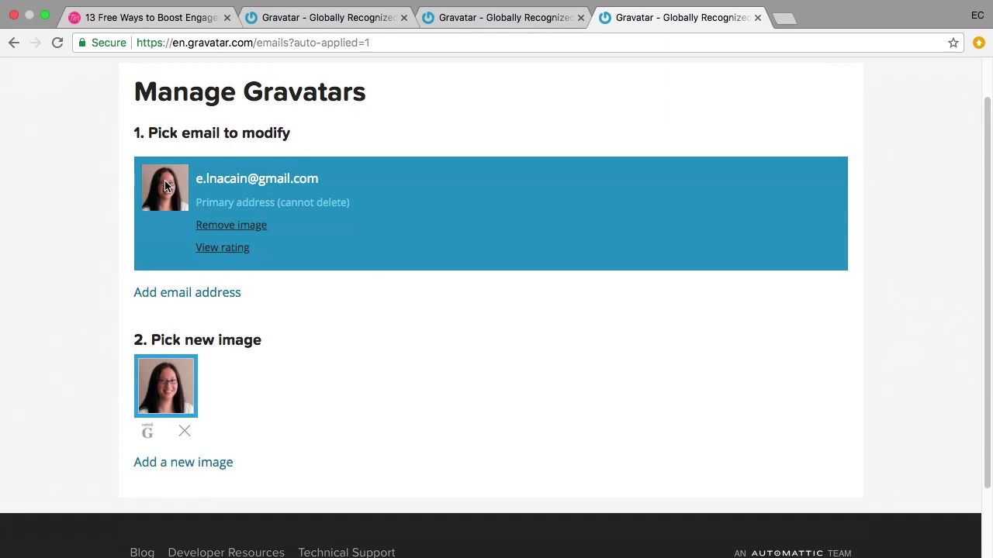